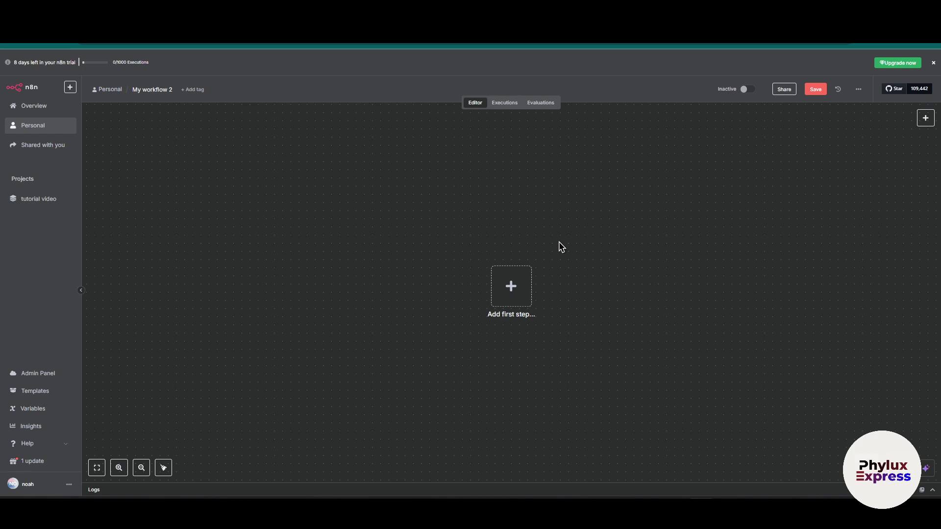
Add a manual trigger as the first step of the empty workflow.
click(925, 117)
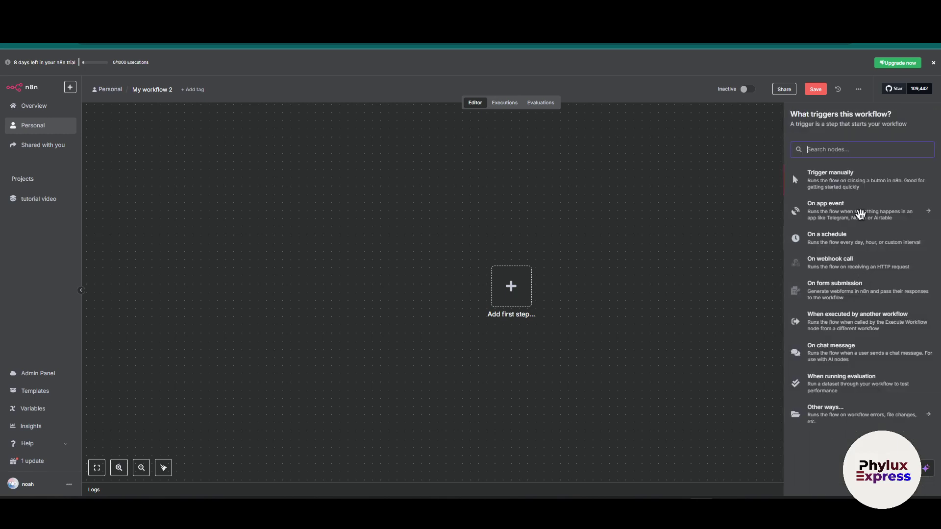
click(591, 221)
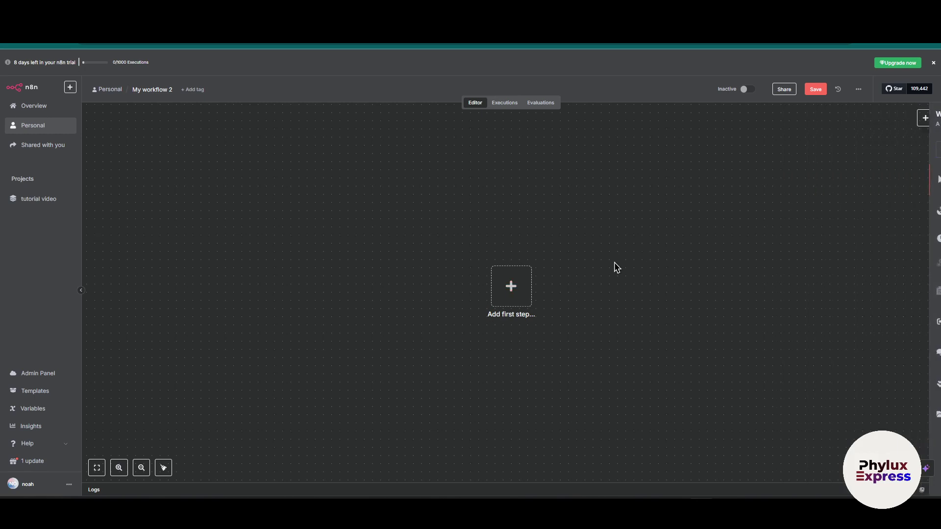
click(520, 293)
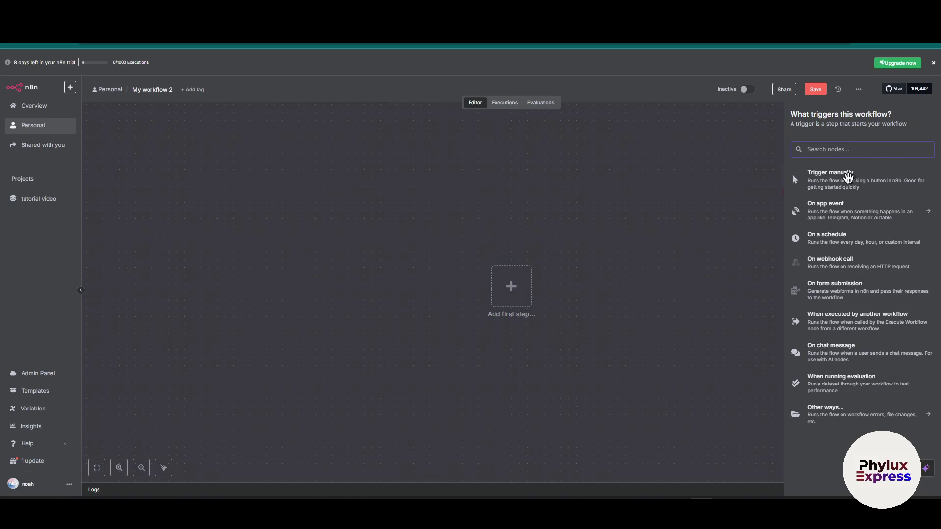
click(848, 177)
Add an AI Agent node after the manual trigger and return to the canvas.
click(558, 293)
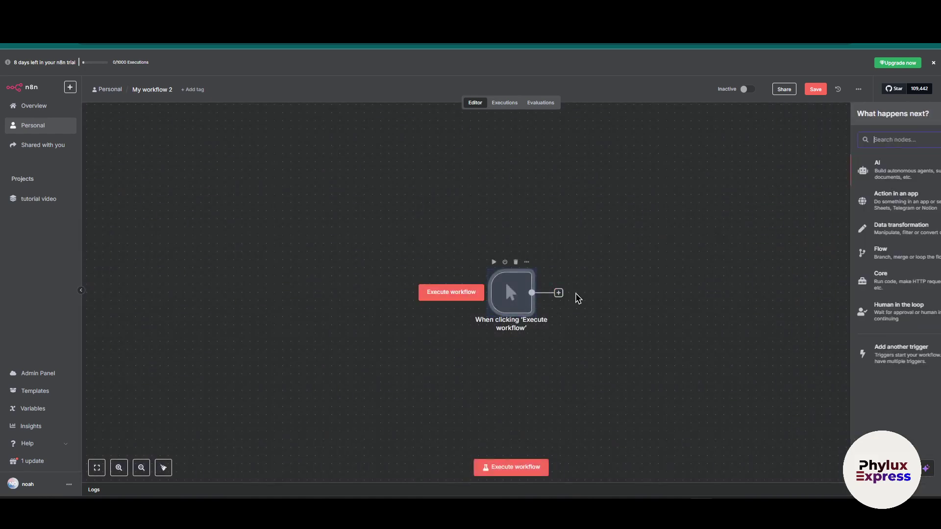
click(823, 164)
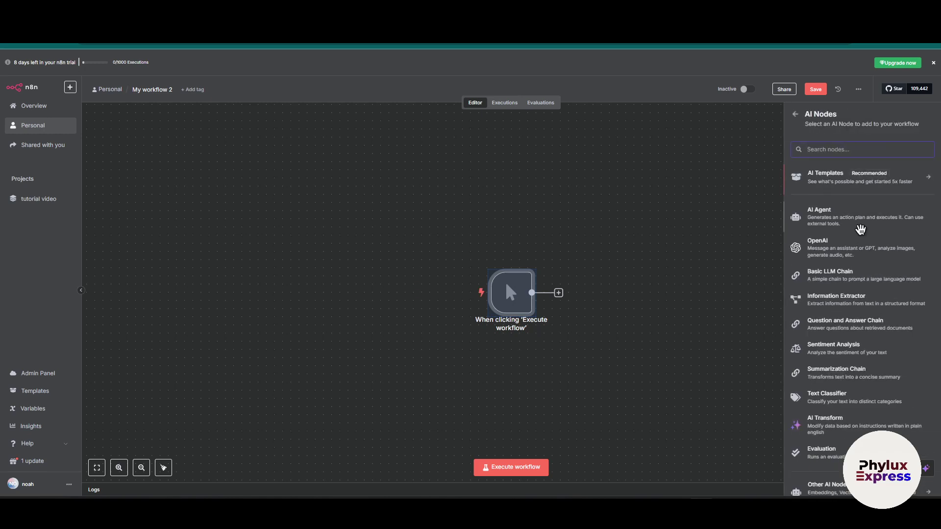
click(860, 226)
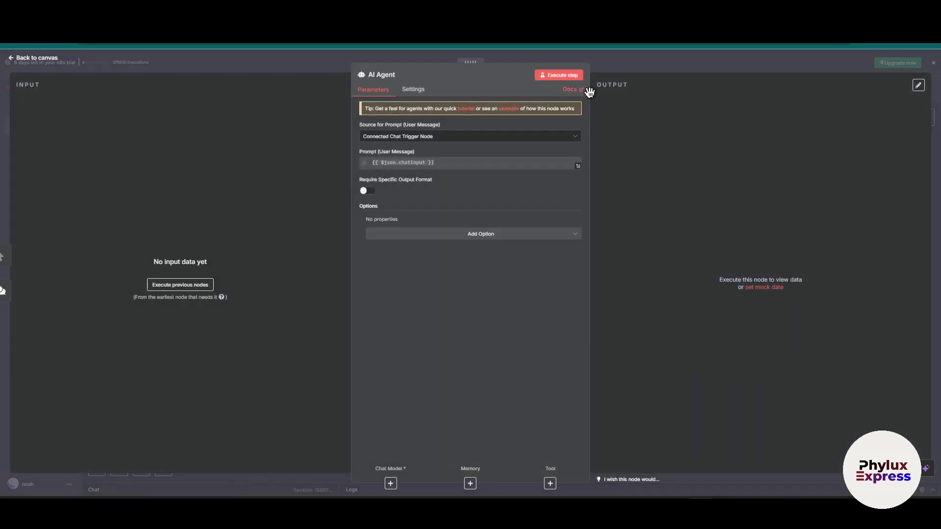
key(Escape)
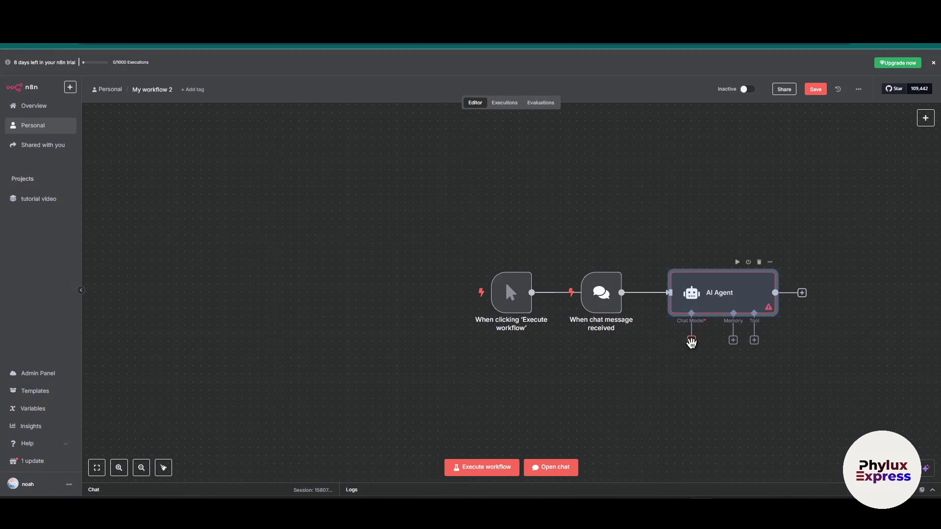
Attach an Anthropic Chat Model to the AI Agent, check its credential choices without changing them, and return to the canvas.
click(690, 340)
click(844, 169)
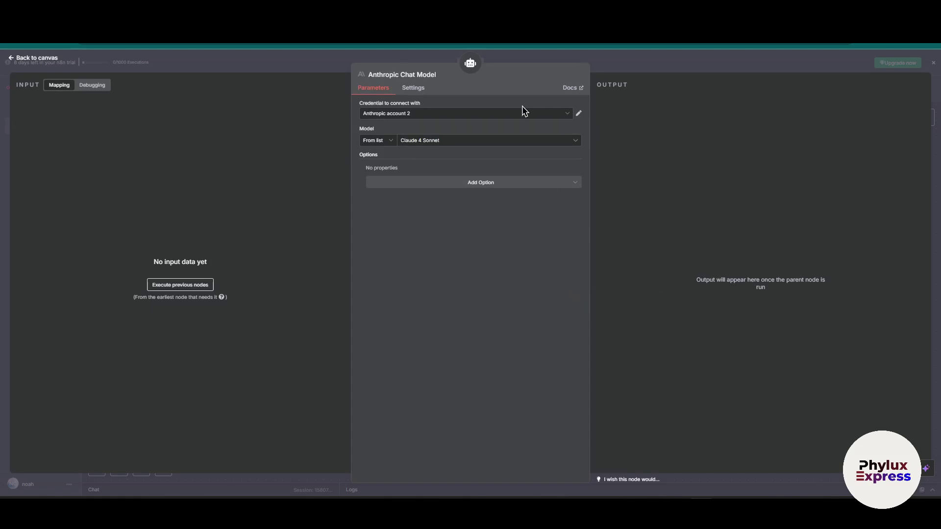
click(523, 112)
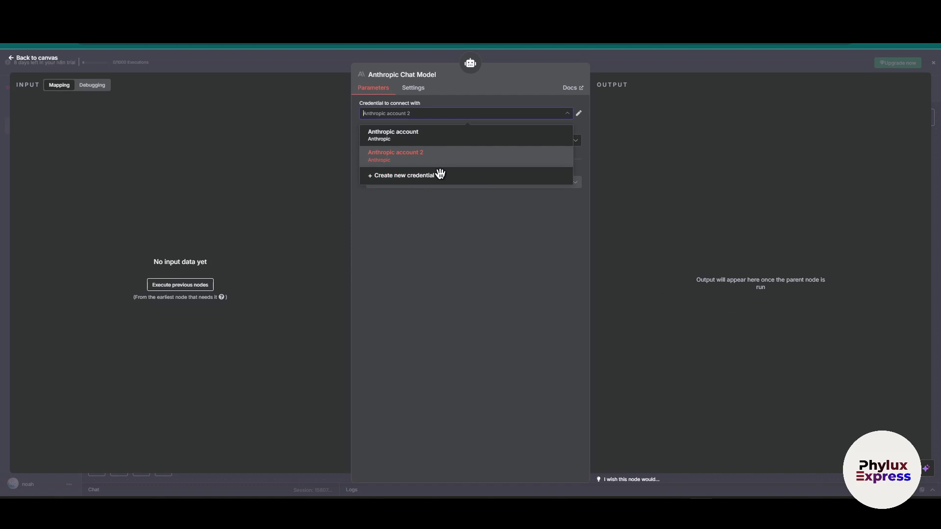
click(494, 280)
click(607, 63)
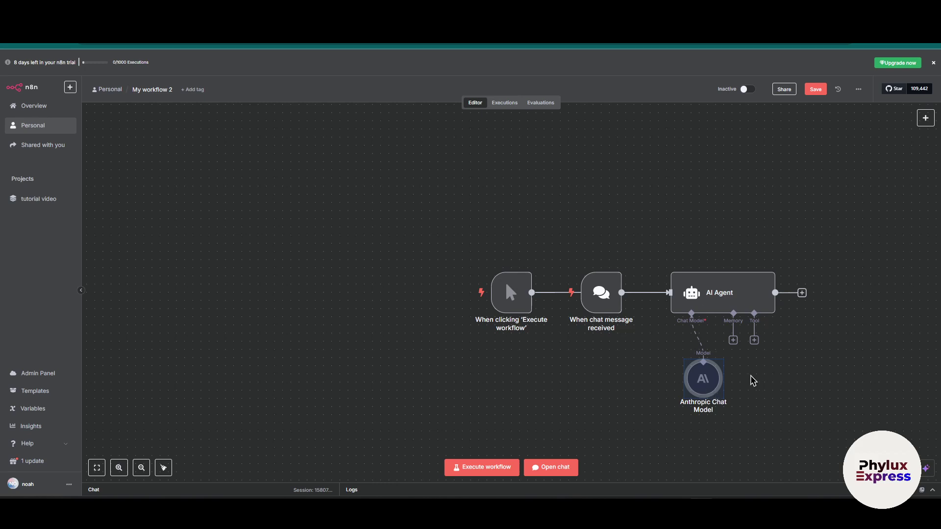
scroll(749, 380, down, 2)
scroll(760, 336, right, 2)
scroll(735, 321, right, 2)
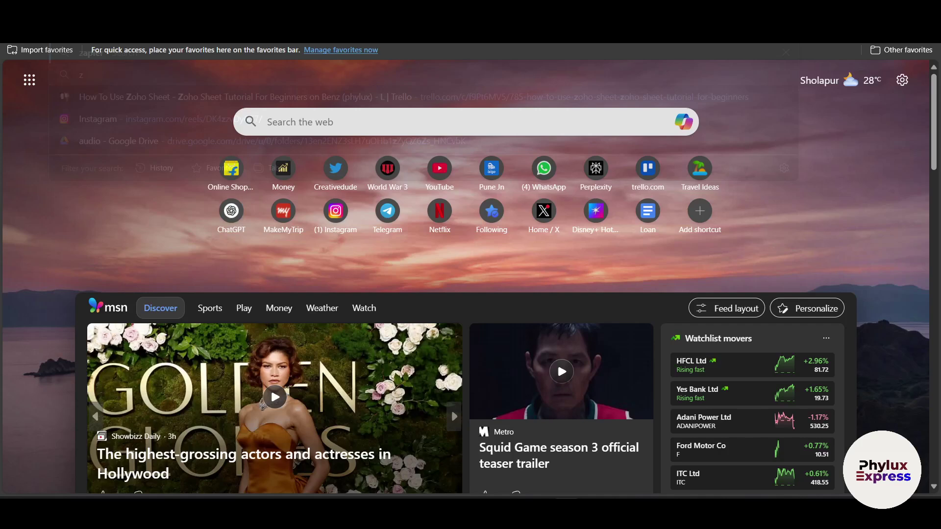
Switch to the web browser and open the Anthropic Console dashboard.
text(z)
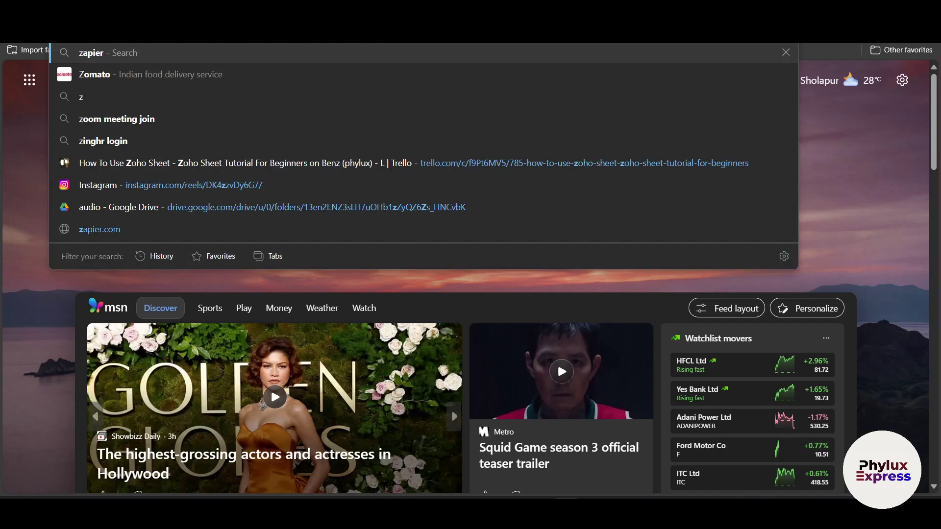
text(ant)
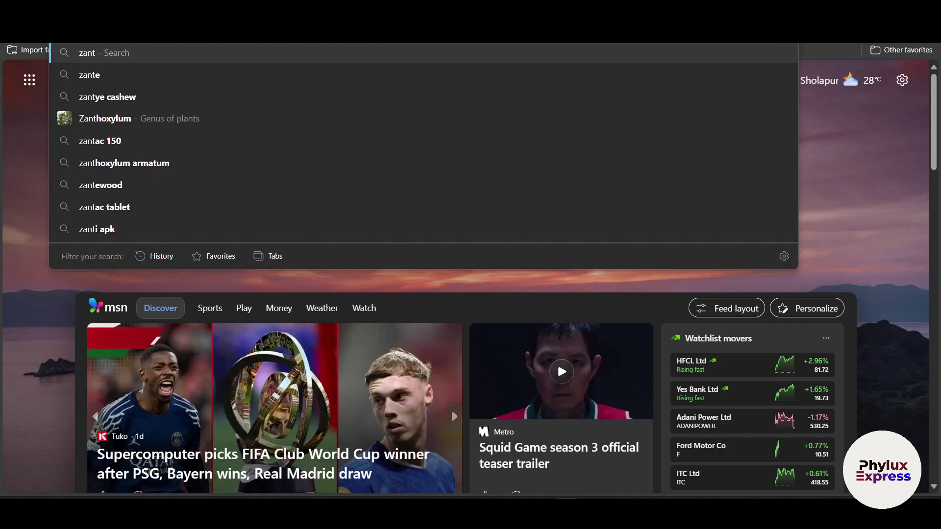
key(BackSpace)
key(BackSpace)
text(anthr)
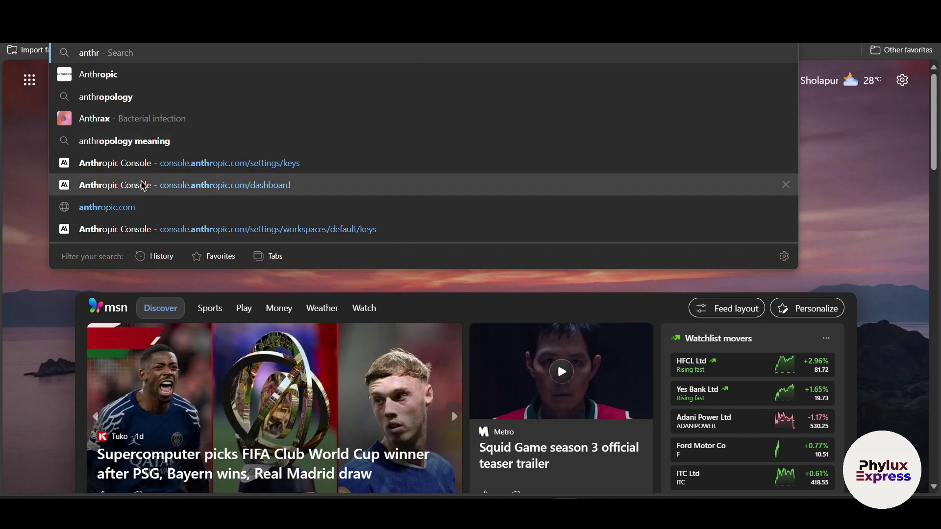
click(196, 185)
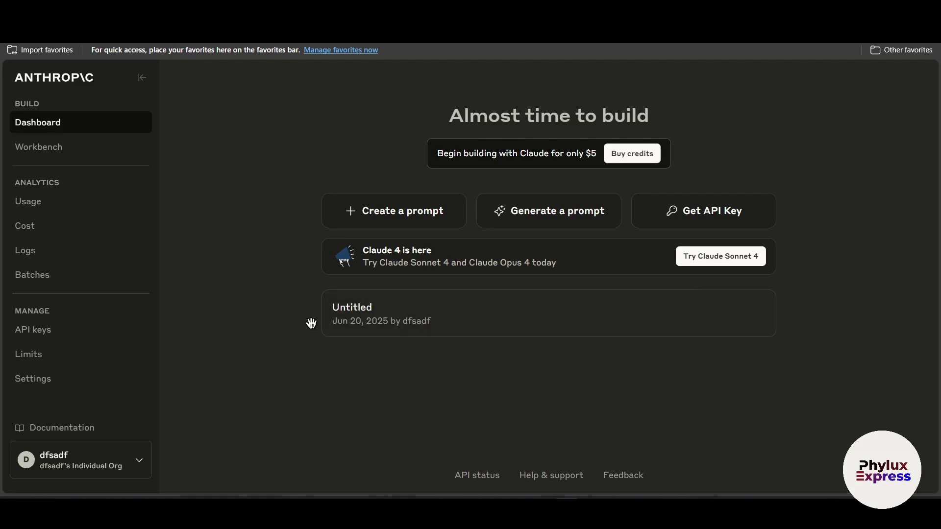
click(141, 464)
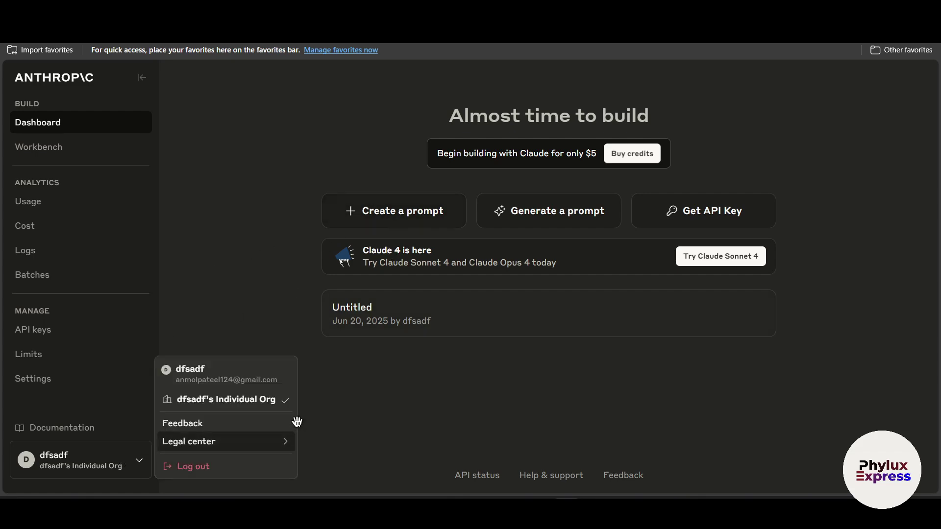
key(Escape)
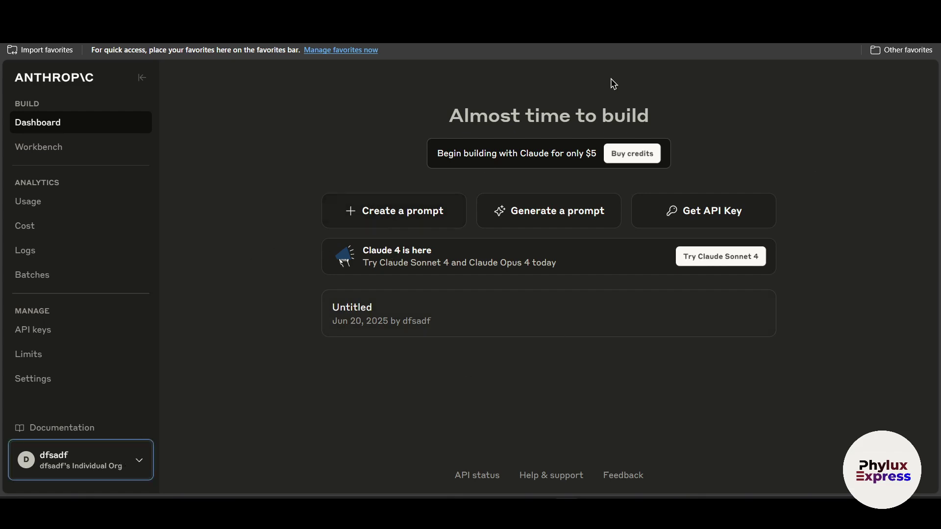
click(142, 77)
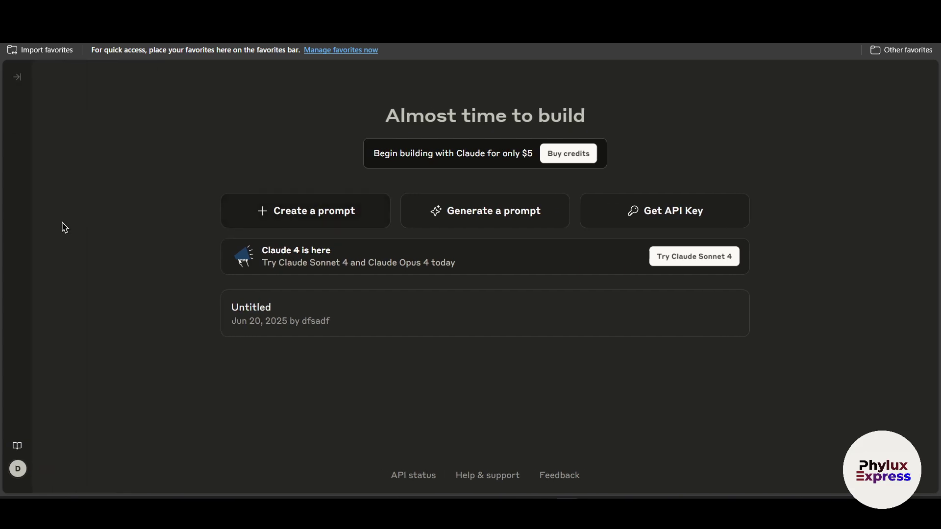
click(23, 84)
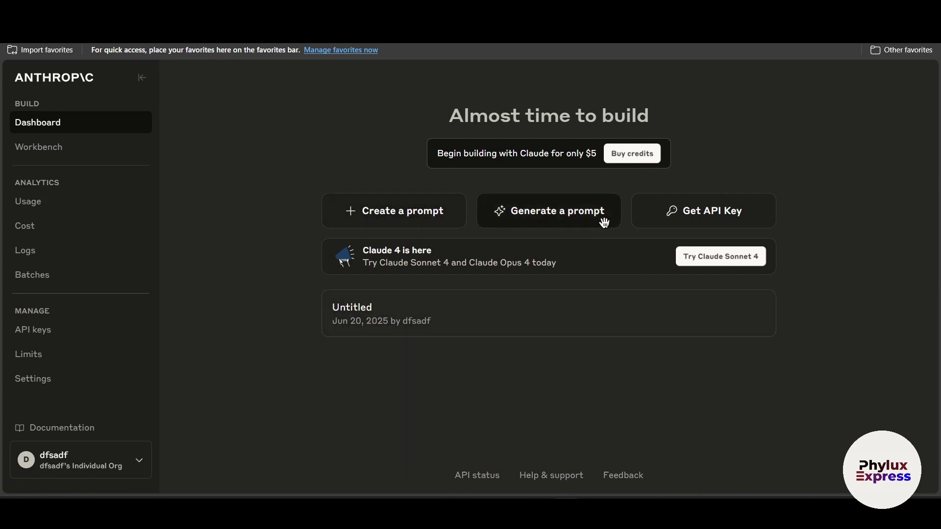
View the API keys page, and review the credit purchase form from the dashboard without buying anything.
click(744, 223)
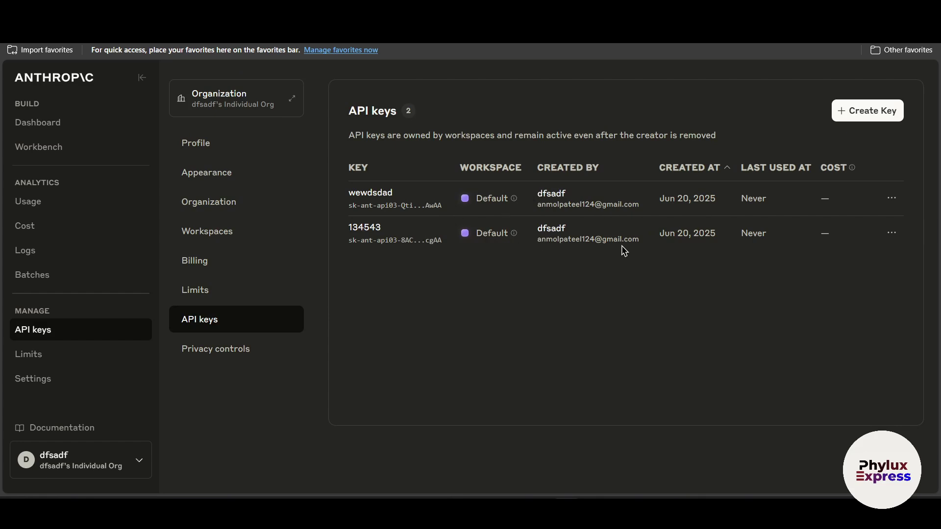
key(alt+Left)
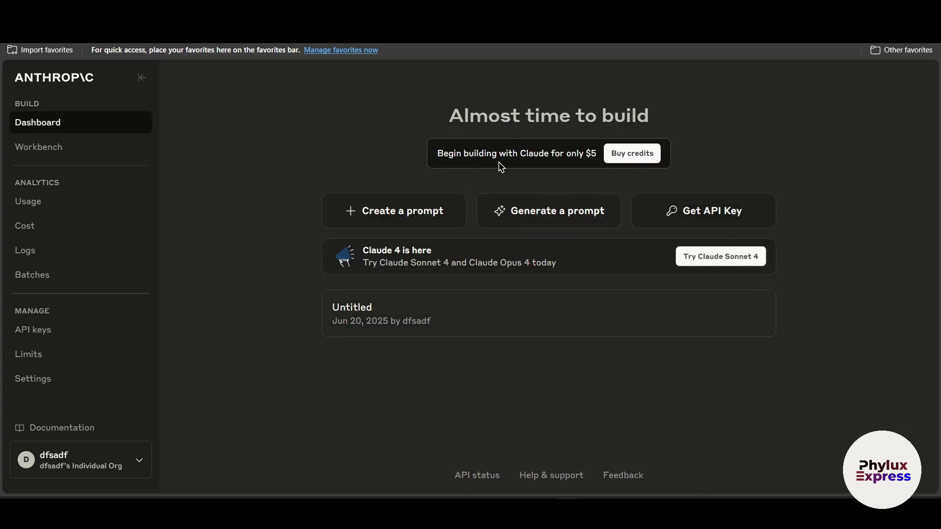
click(614, 158)
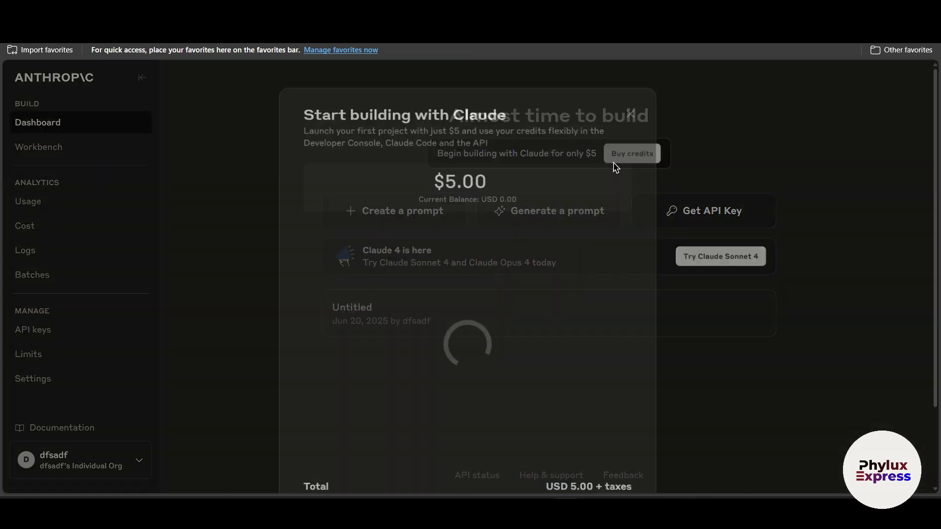
scroll(583, 267, down, 2)
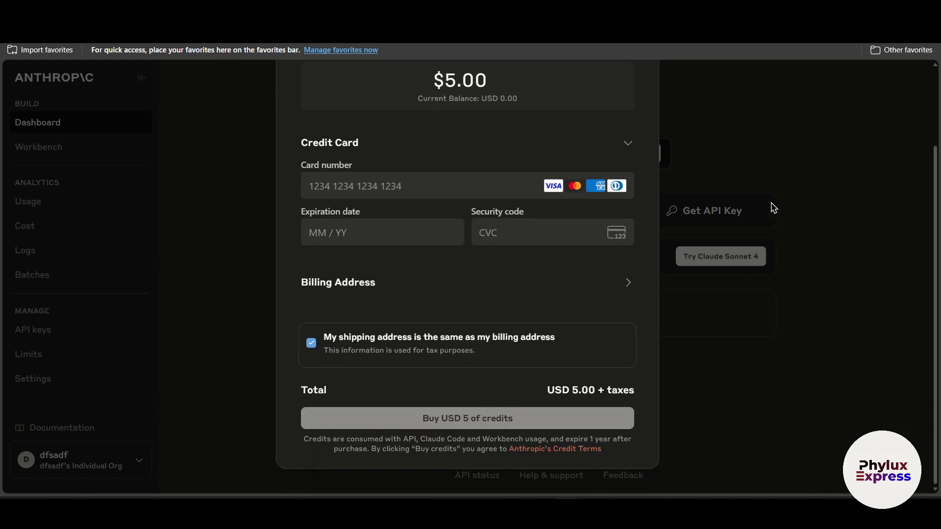
scroll(717, 230, up, 2)
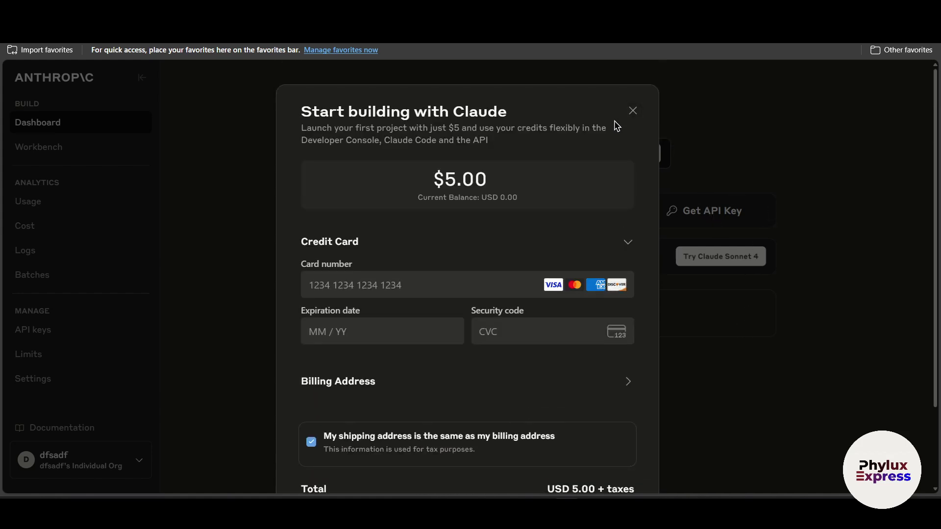
click(632, 110)
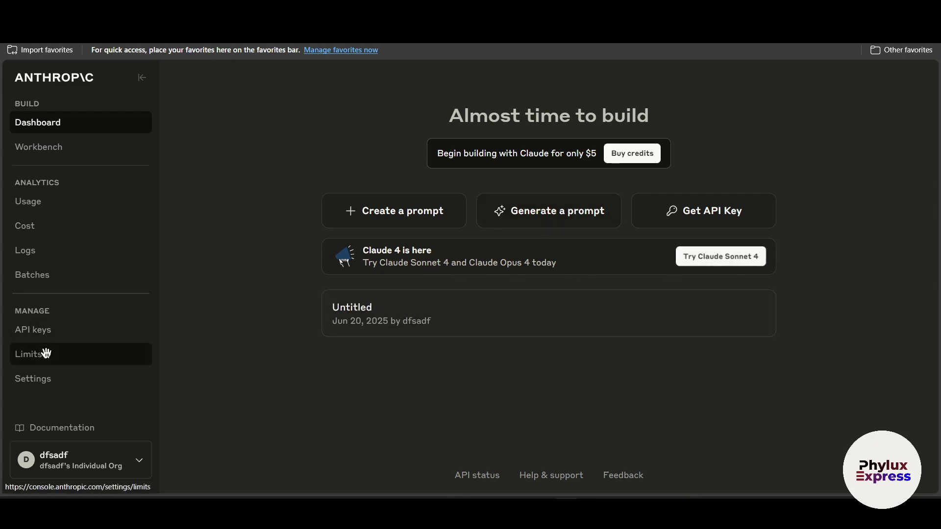
Examine the Cost page, including the token, web search and code execution costs and the daily token cost chart.
click(82, 234)
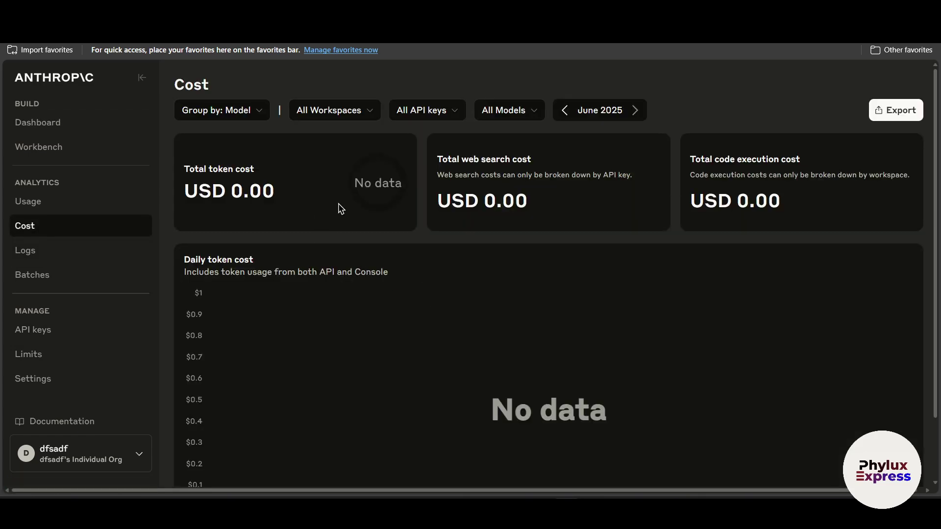
scroll(582, 378, down, 1)
scroll(244, 191, up, 1)
drag(182, 170, 265, 175)
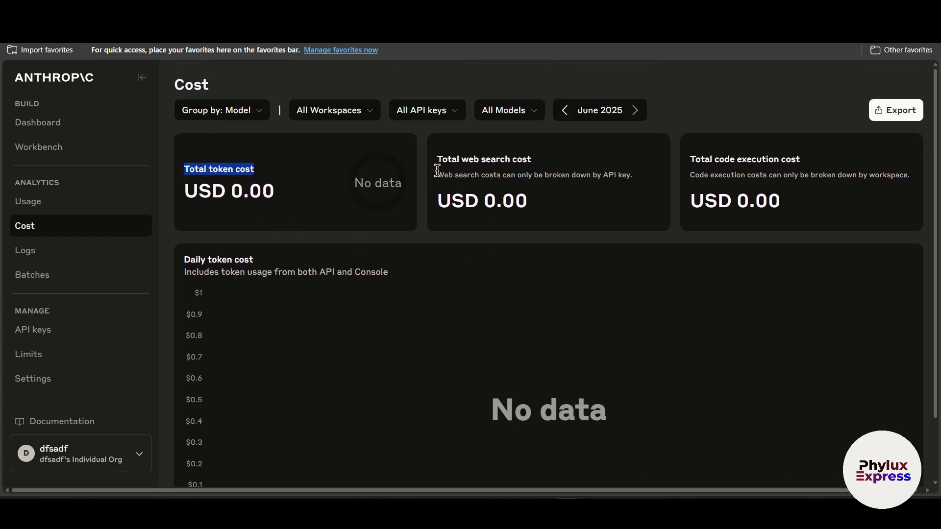
drag(434, 162, 567, 168)
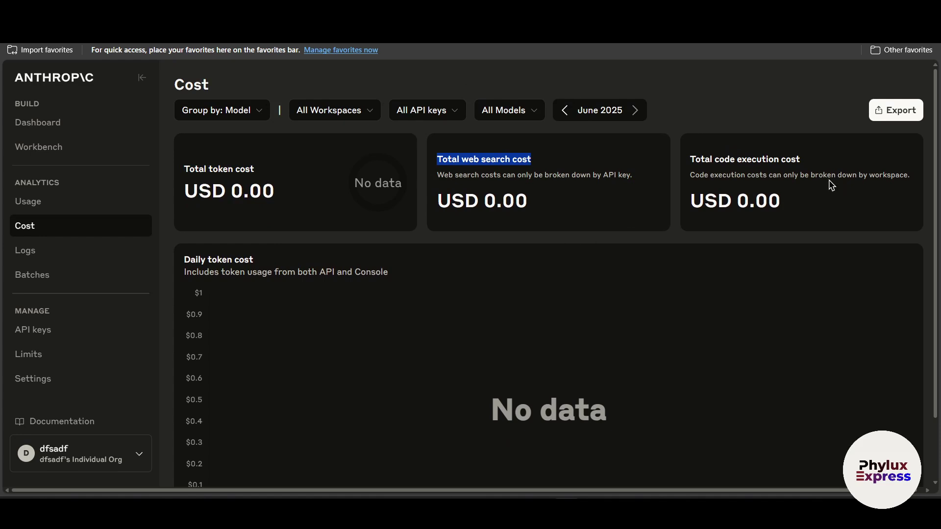
scroll(840, 174, down, 2)
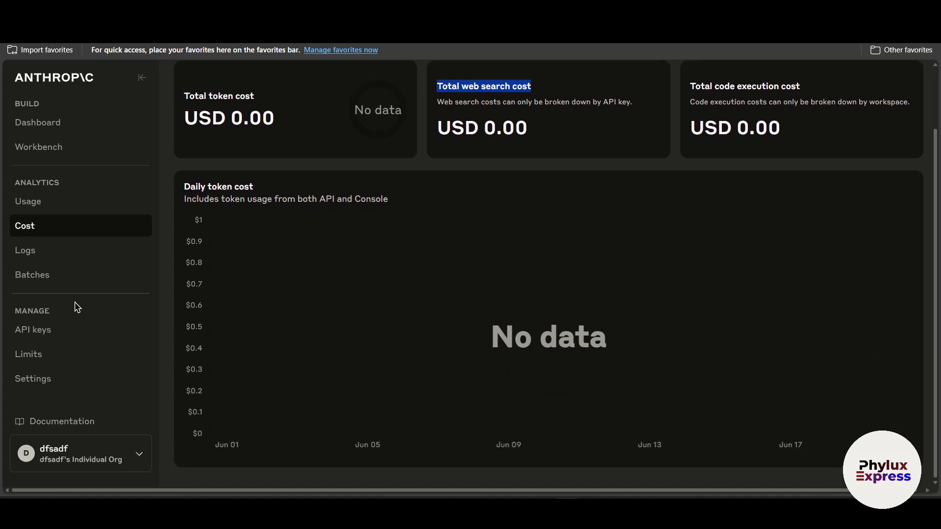
Check the organization's Billing settings and open its credit purchase form, closing it without buying.
click(82, 342)
click(230, 270)
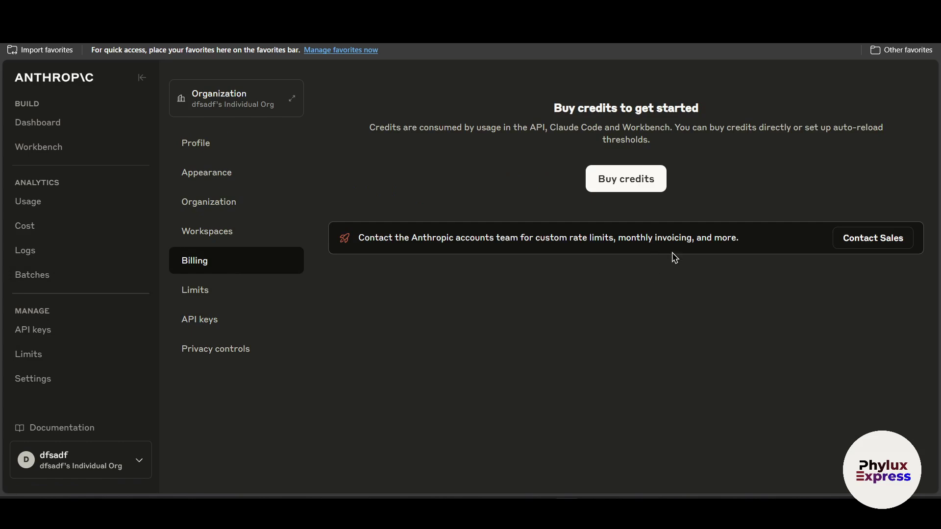
click(626, 178)
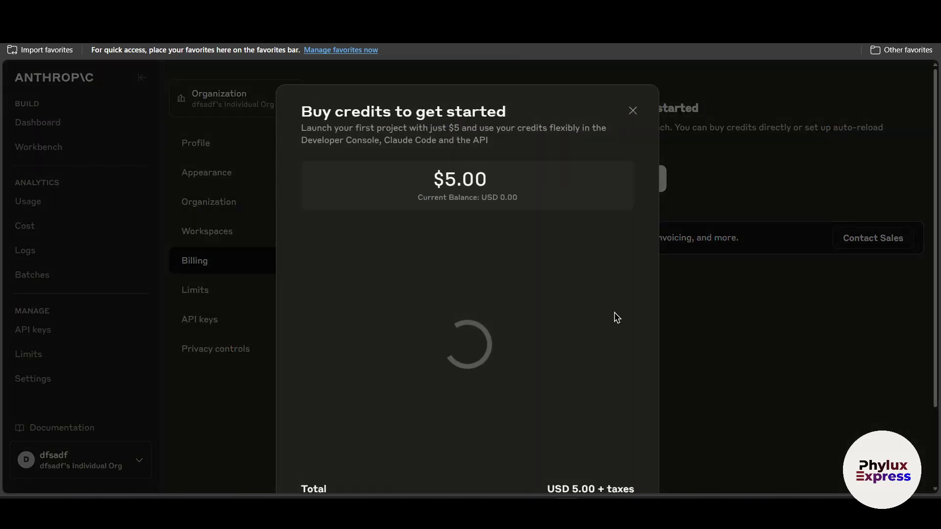
click(633, 110)
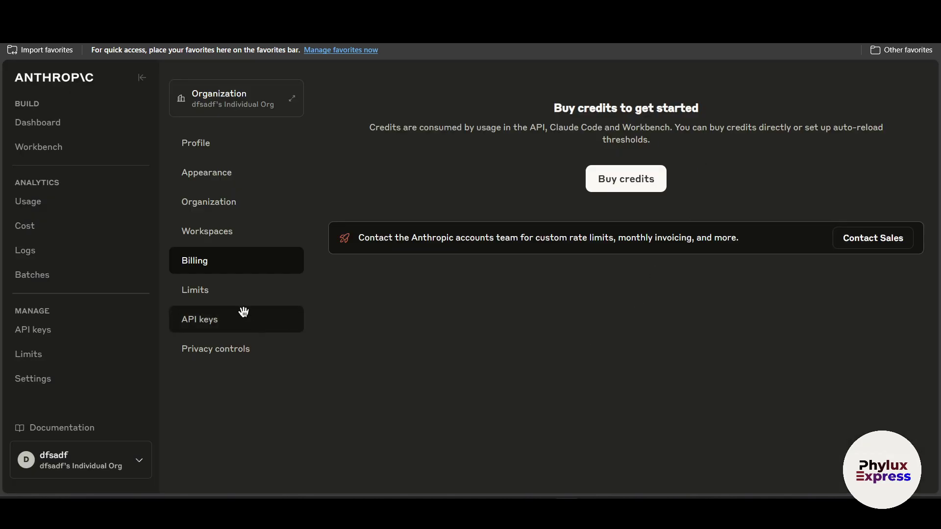
Examine the organization's rate limits per Claude model, covering requests, input tokens and output tokens per minute, plus the batch and storage limits.
click(208, 291)
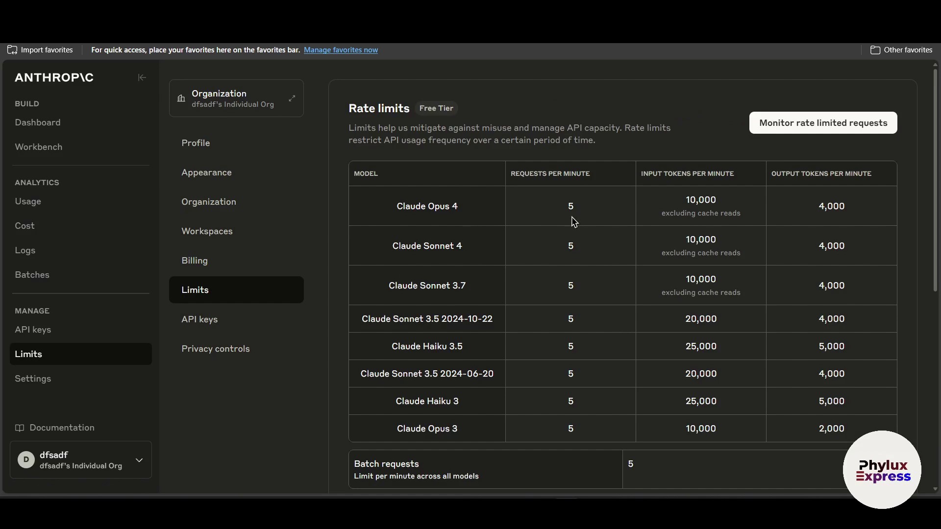
drag(581, 206, 557, 210)
drag(685, 203, 722, 204)
drag(812, 212, 909, 210)
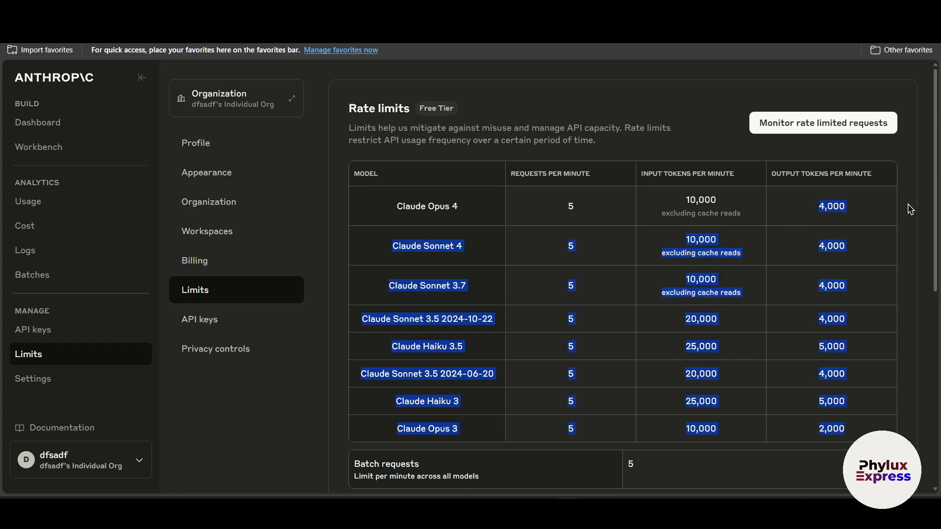
scroll(735, 350, down, 4)
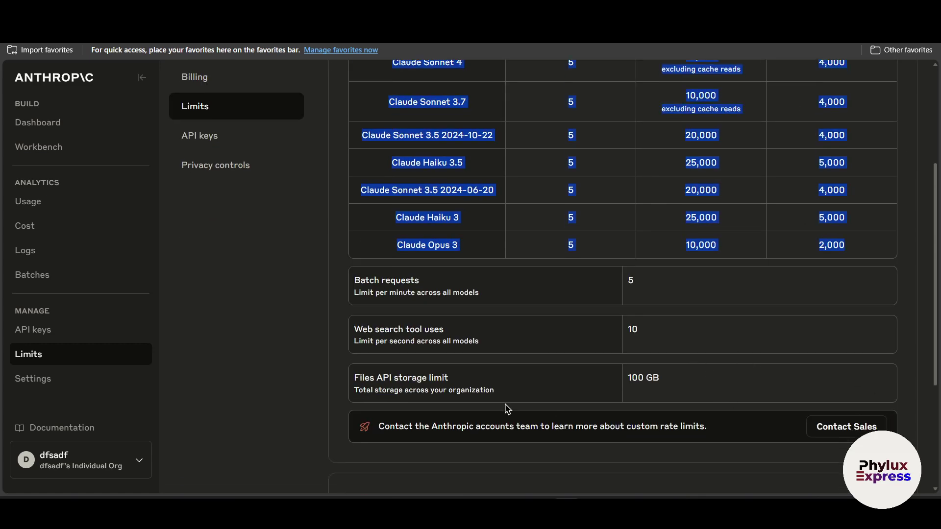
Clear the text selection and review the limits for batch requests, web search tool uses and Files API storage.
click(284, 342)
scroll(427, 382, up, 2)
scroll(539, 383, down, 2)
scroll(731, 374, up, 3)
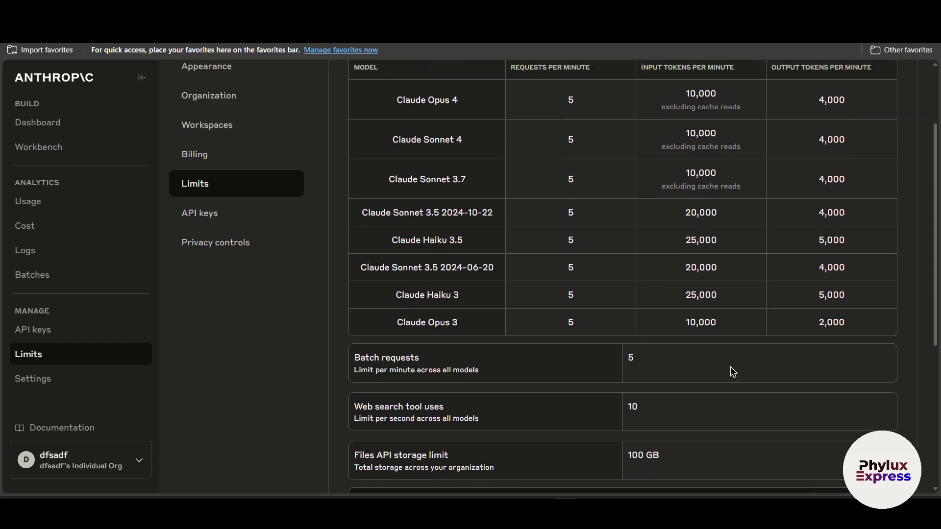
scroll(691, 367, up, 1)
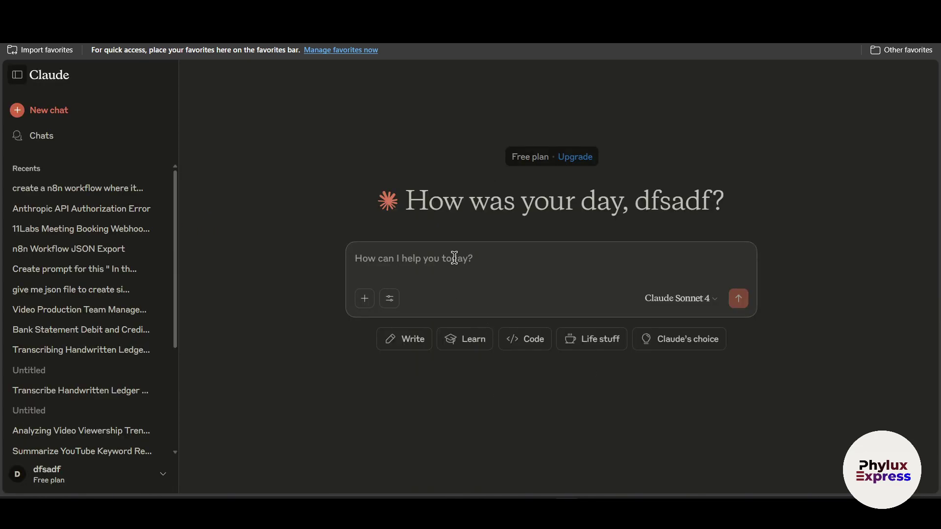
Write the sample message "how can i help you" in a new Claude chat, enlarge the page, and clear the text without sending it.
text(how can i help you)
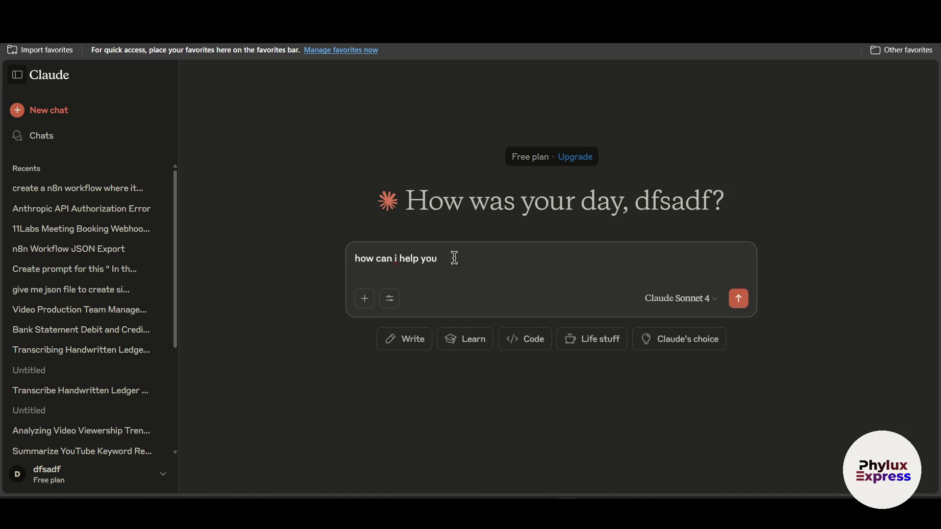
drag(449, 260, 30, 269)
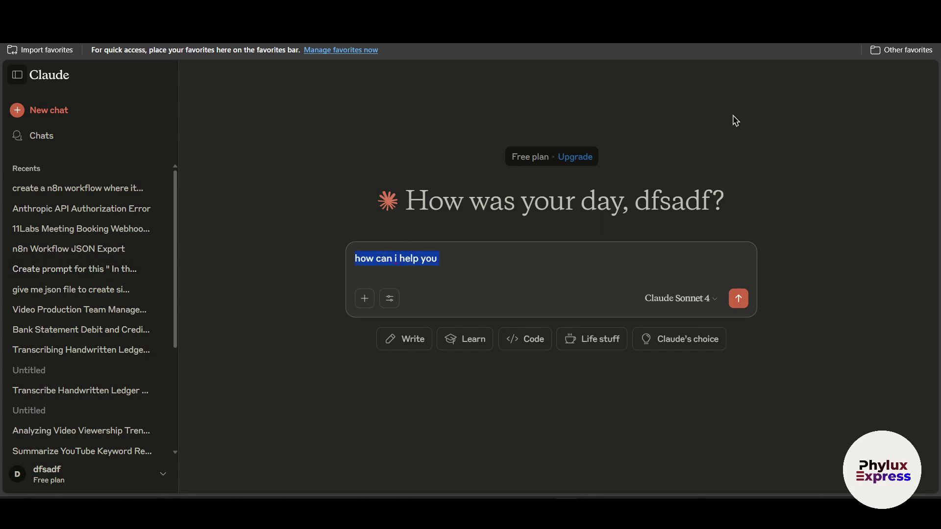
key(ctrl+plus)
key(ctrl+plus)
key(ctrl+plus)
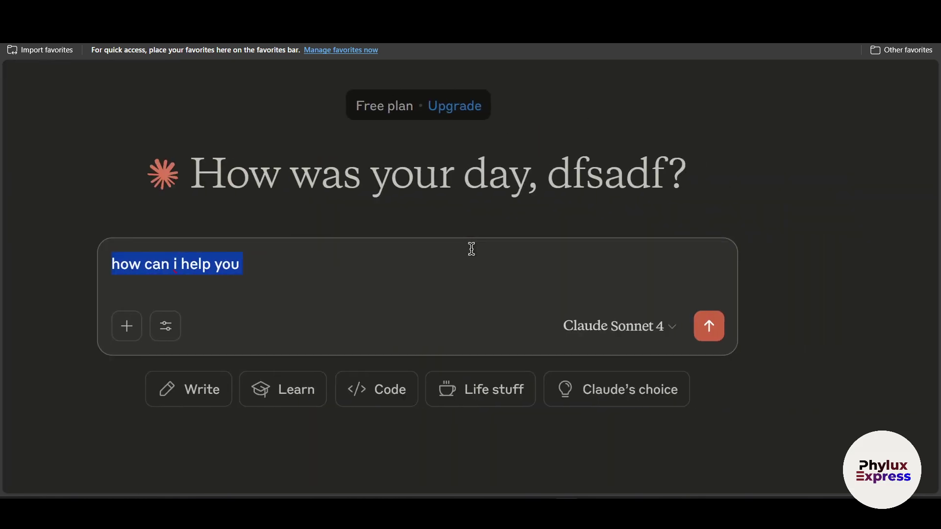
click(459, 270)
drag(505, 259, 19, 258)
key(BackSpace)
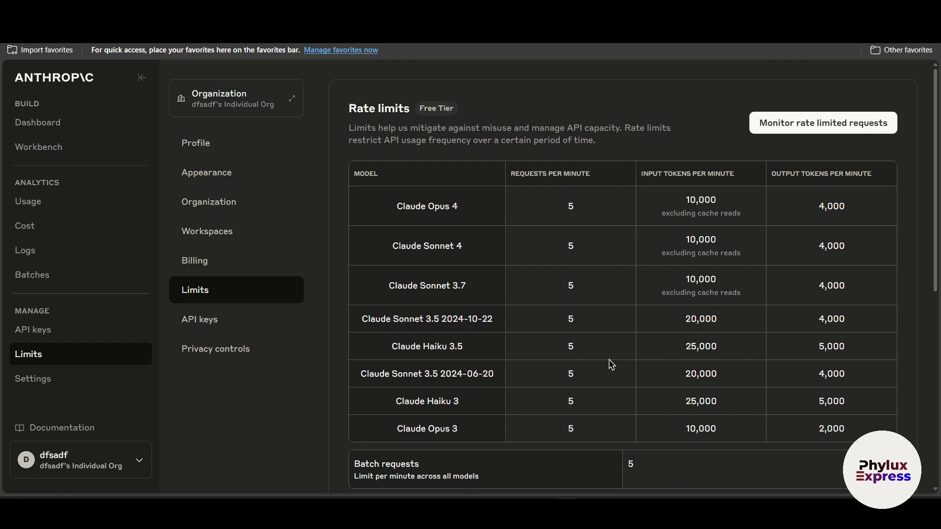
Compare the requests, input token and output token limits per minute across the Claude models in the Anthropic Console.
scroll(611, 364, down, 4)
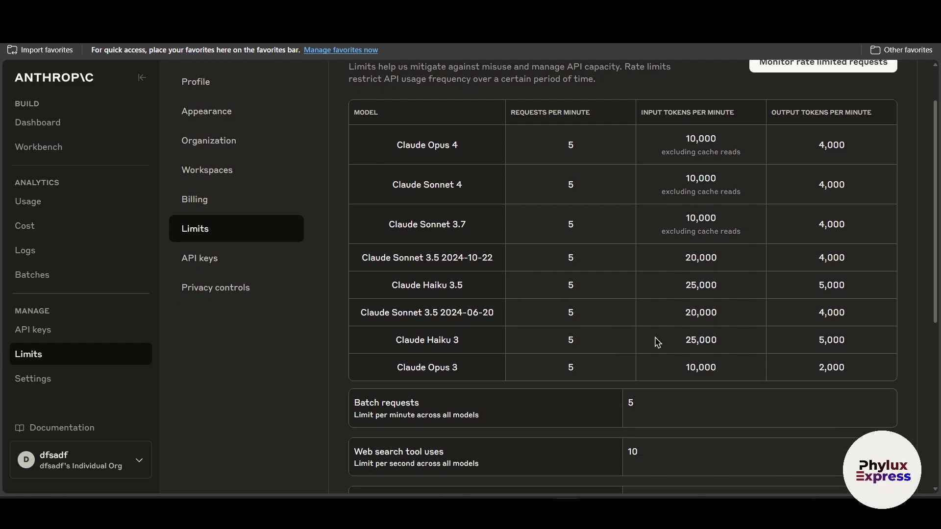
scroll(531, 279, up, 4)
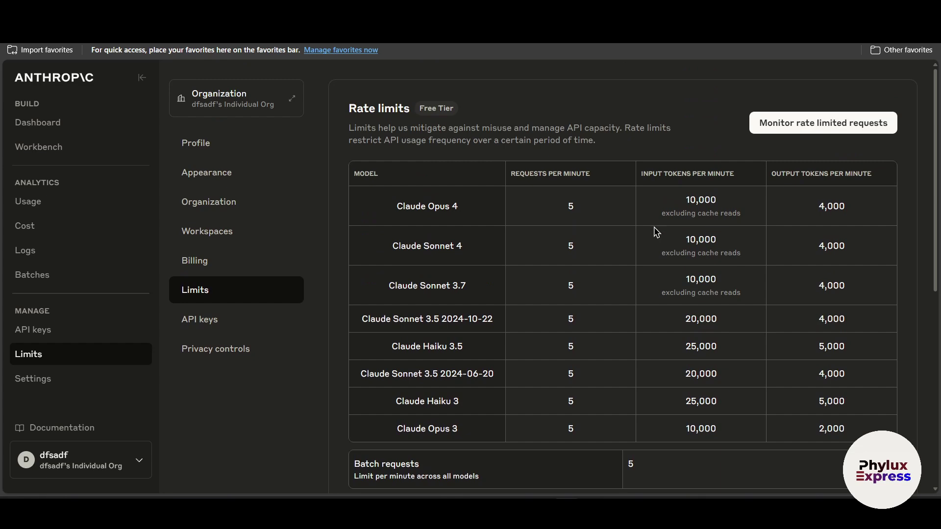
scroll(720, 336, down, 1)
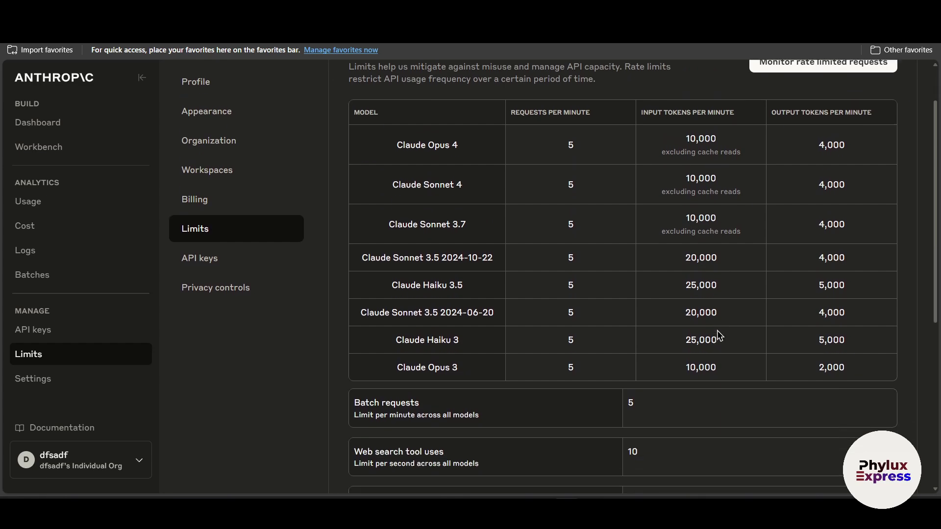
scroll(456, 388, up, 2)
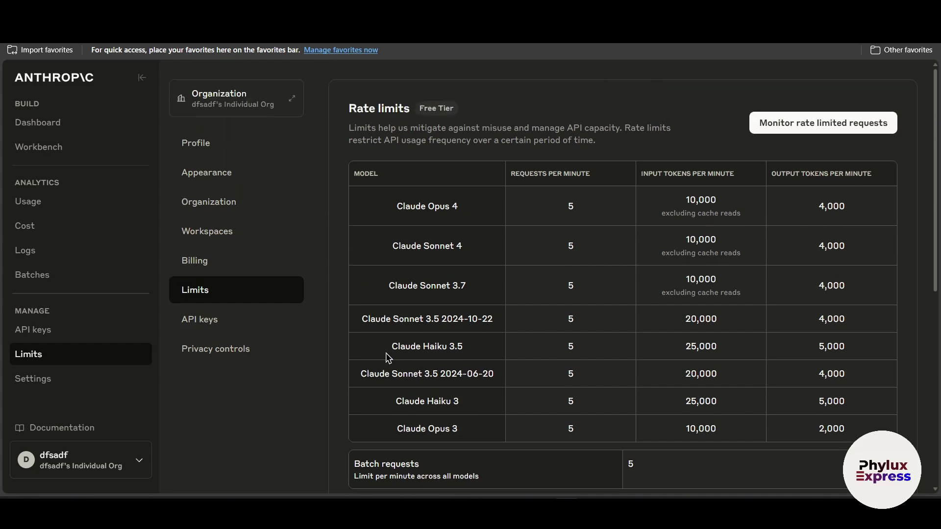
Create an API key named "13y7783y73y4" in the Default workspace from the API keys page.
click(69, 329)
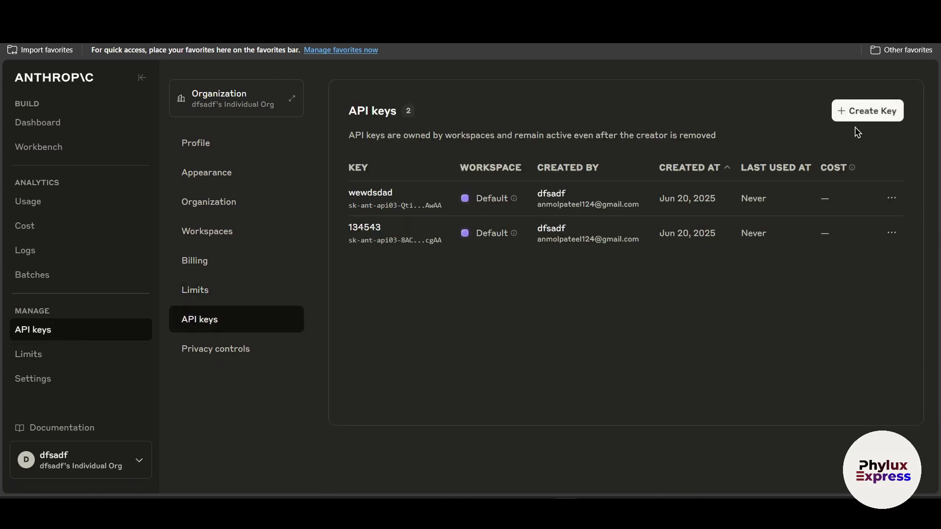
click(871, 116)
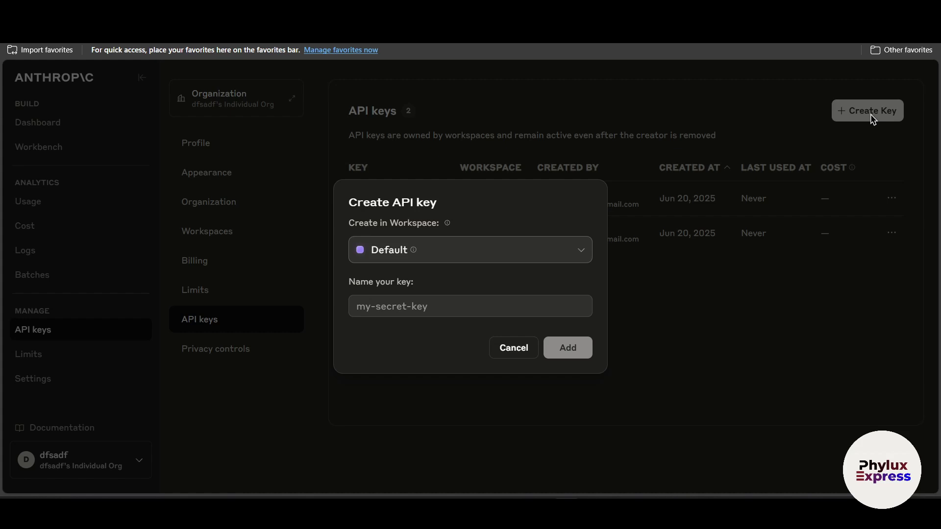
click(517, 250)
click(469, 276)
mouse_move(413, 250)
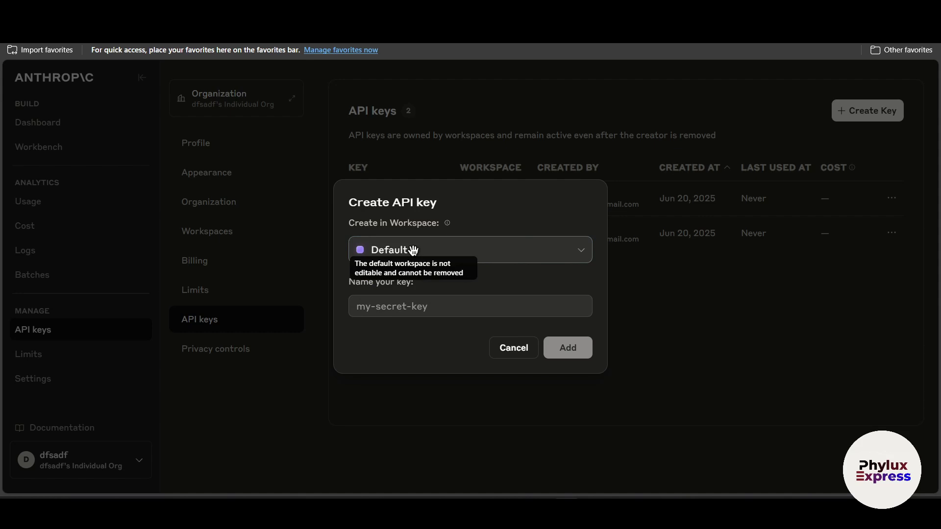
click(421, 305)
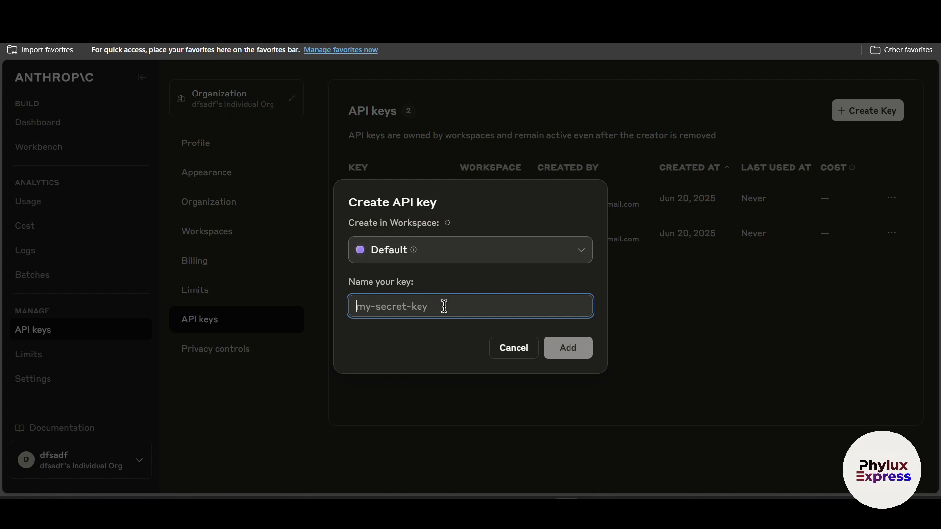
text(13y77)
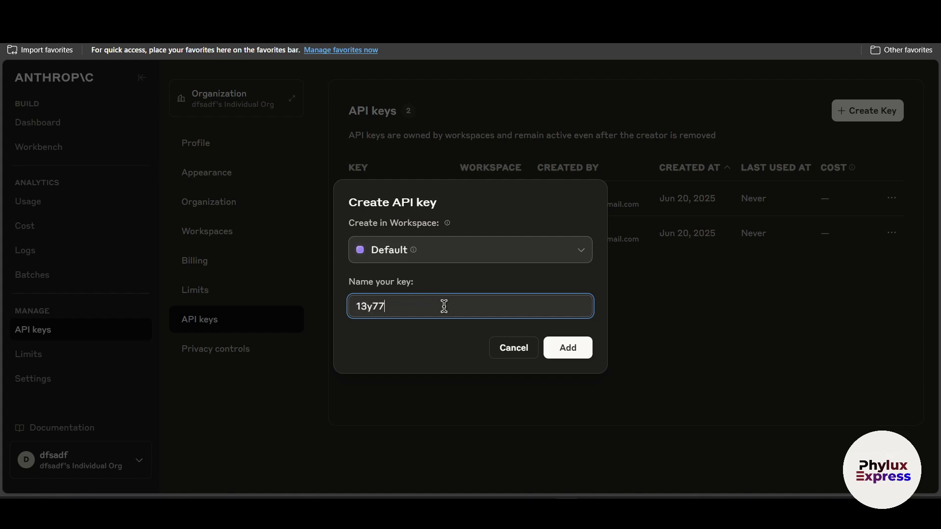
text(83y73y4)
click(562, 354)
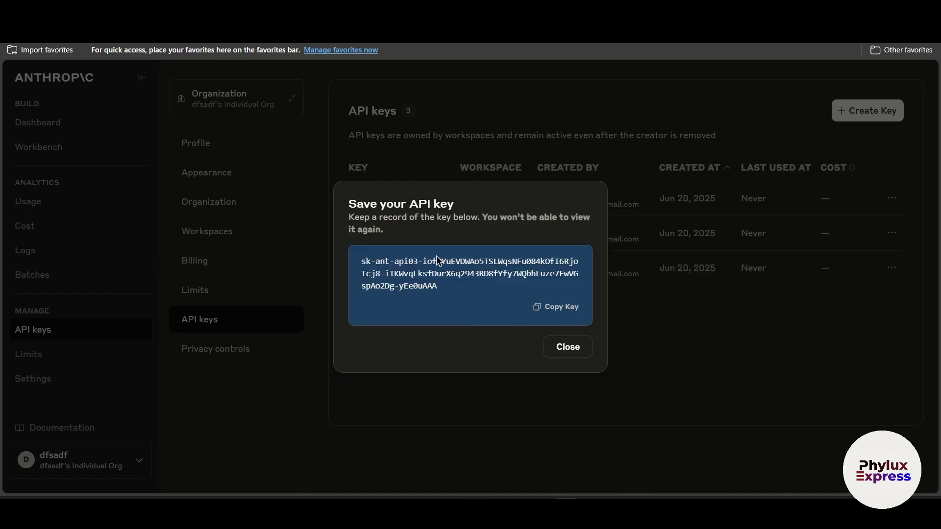
Copy the newly generated API key and dismiss the key dialog.
click(570, 309)
click(563, 306)
click(674, 317)
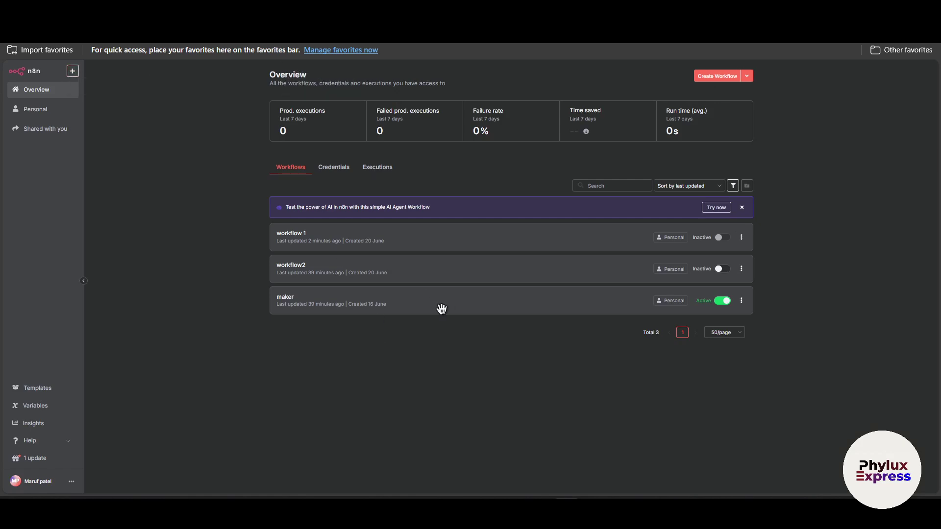
Switch to n8n, open workflow 1 from the overview, and return to the workflow list.
click(456, 232)
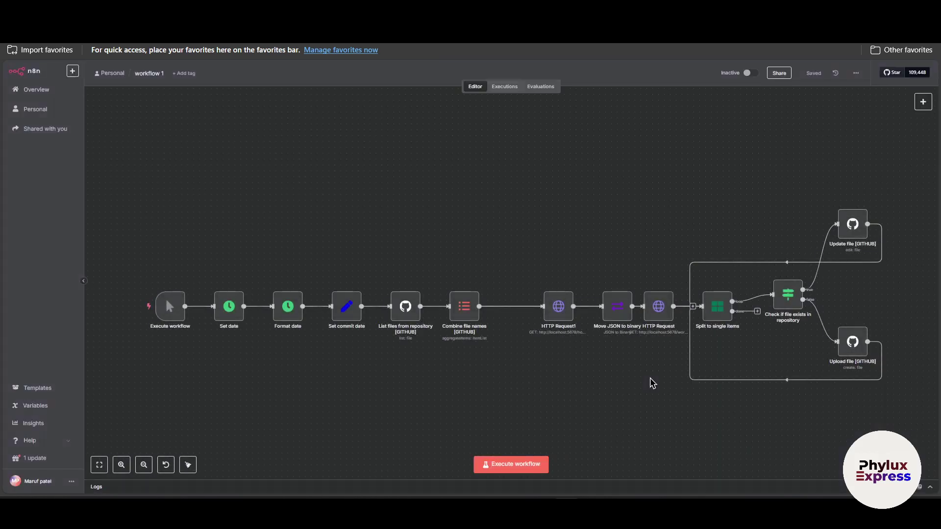
click(55, 89)
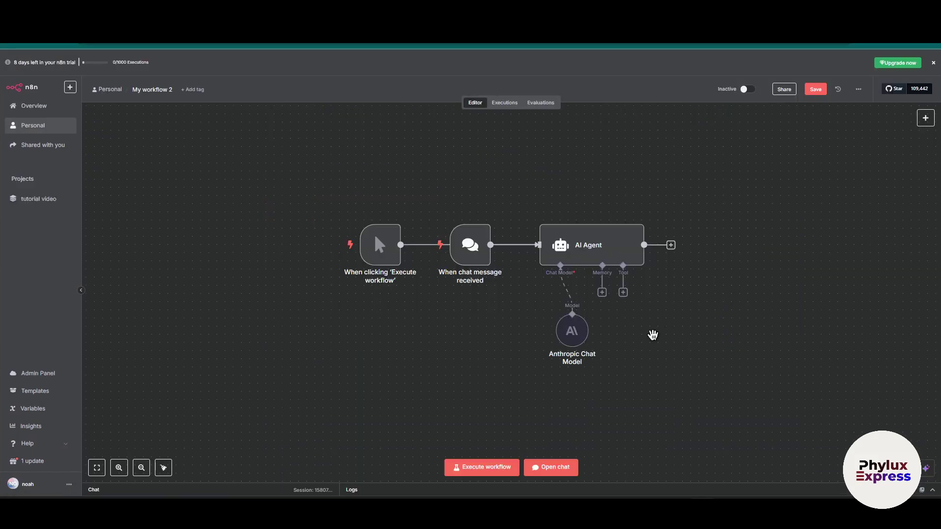
In My workflow 2, create a new credential for the Anthropic Chat Model node, paste the copied API key into it and save.
mouse_move(579, 338)
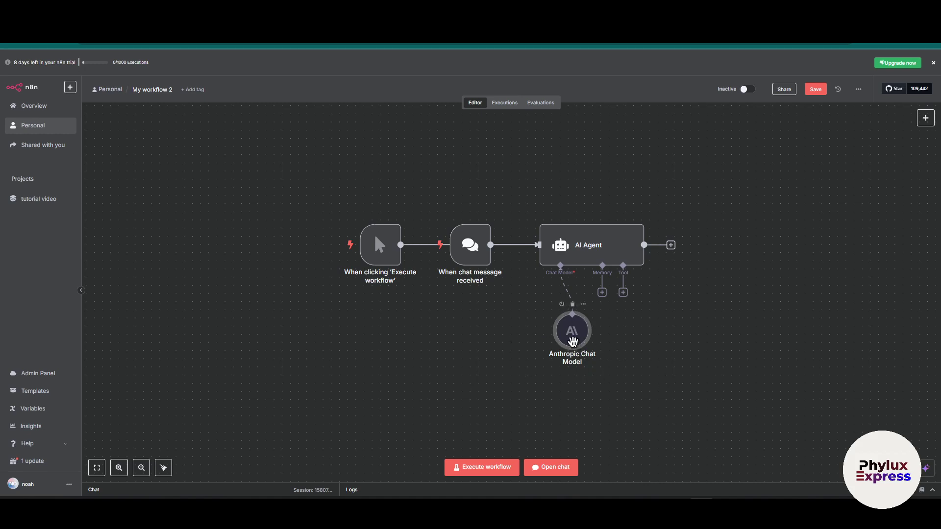
double_click(576, 335)
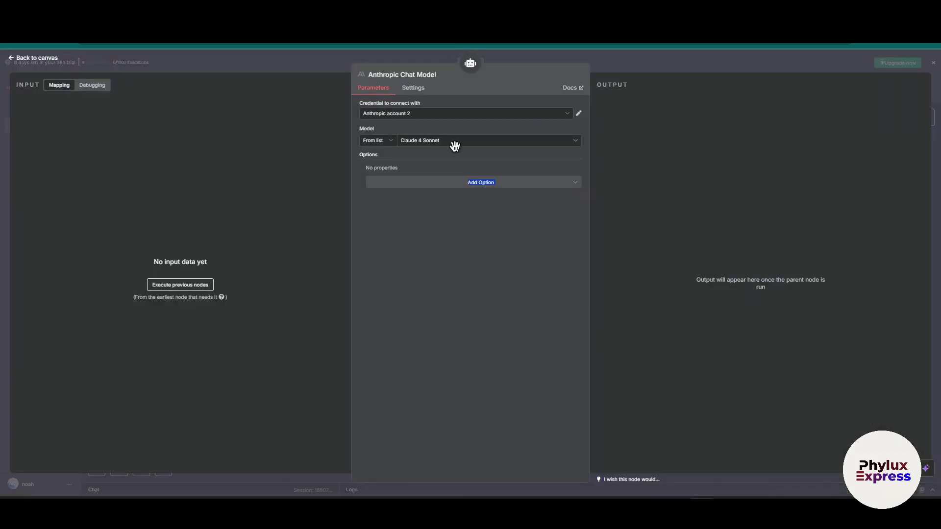
click(464, 114)
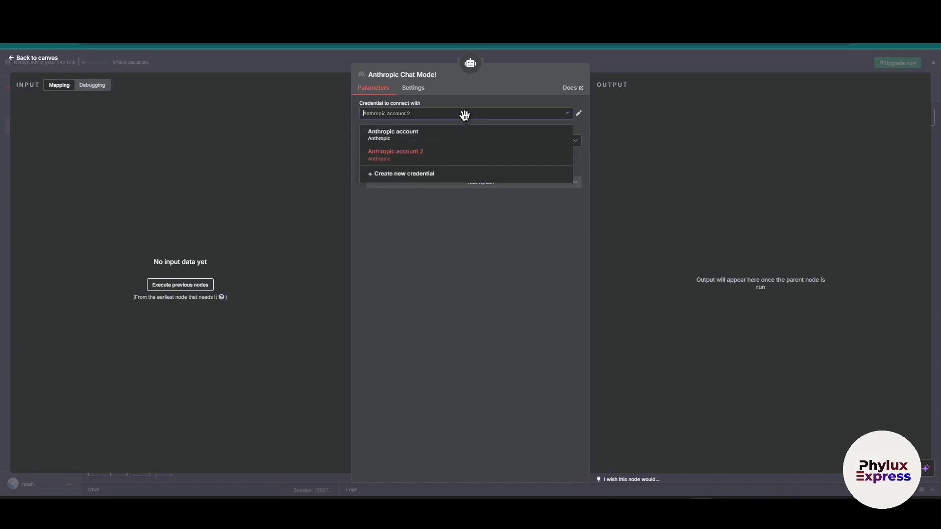
click(446, 175)
click(335, 219)
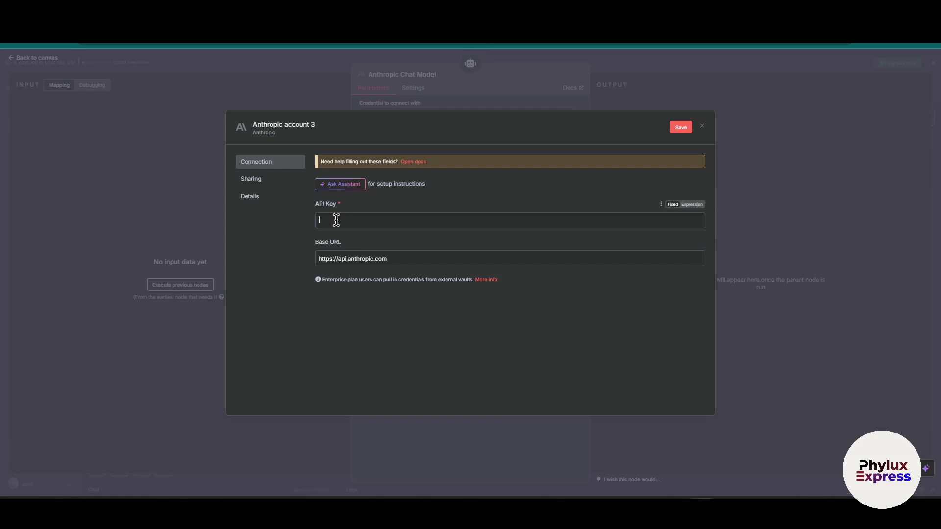
key(ctrl+v)
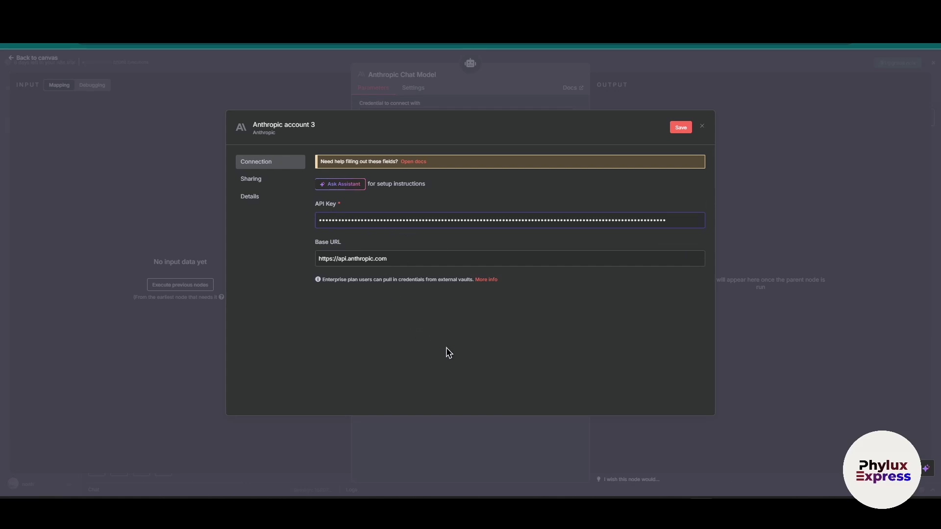
click(681, 128)
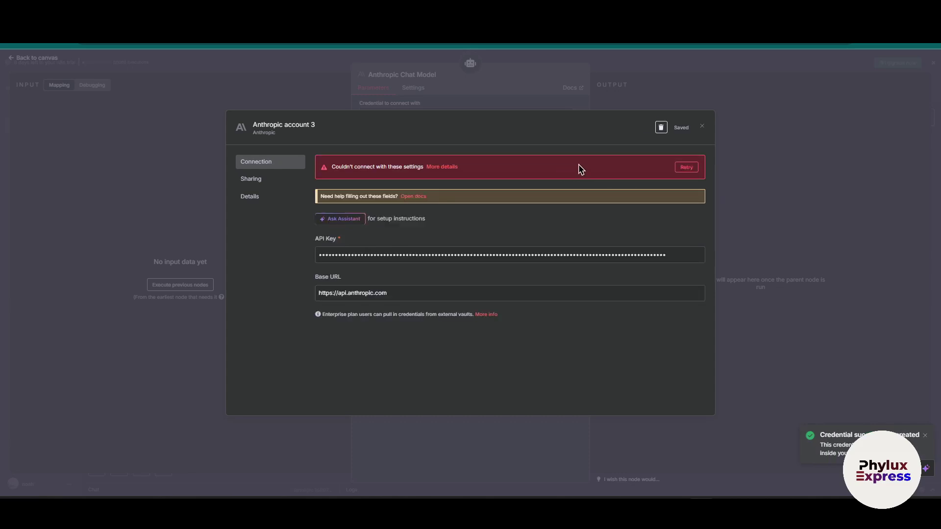
Read the details of the credential's connection error, retry the connection test, and return to the workflow canvas.
click(440, 167)
drag(333, 183, 474, 185)
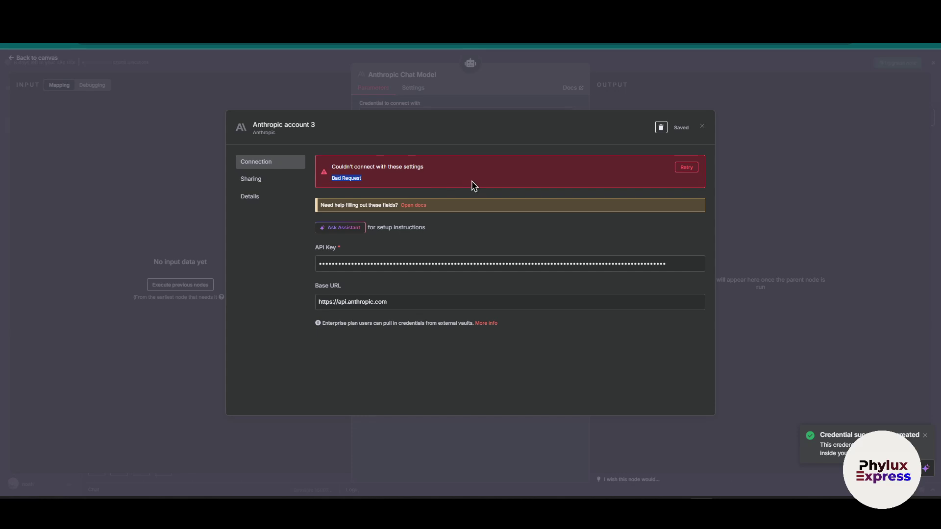
click(690, 177)
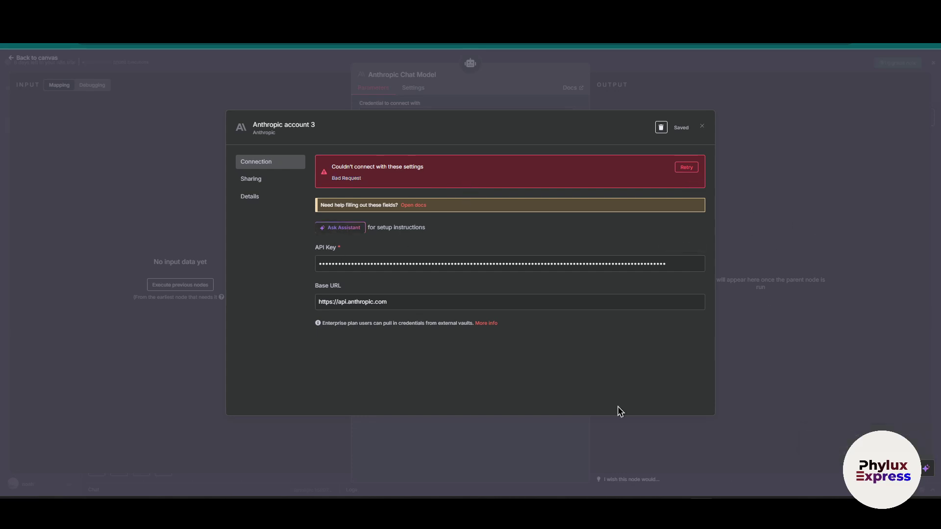
click(701, 128)
key(Escape)
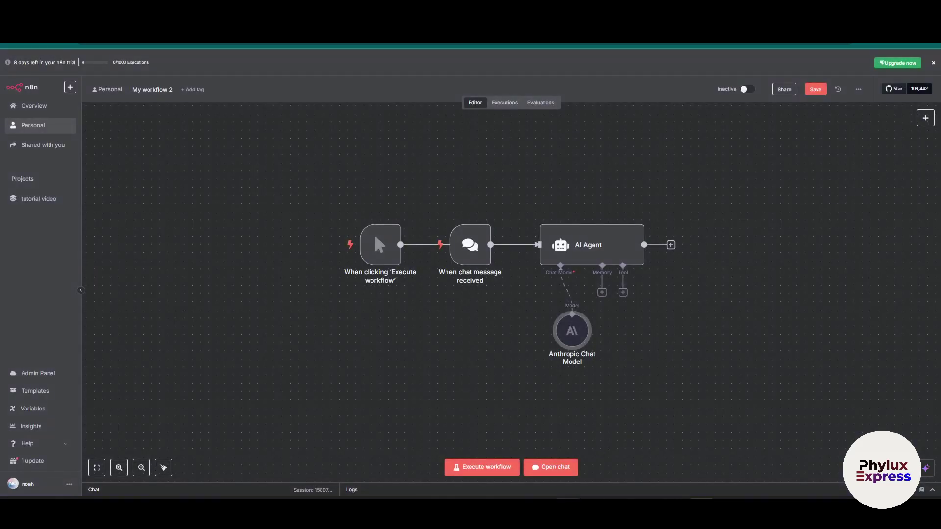
click(583, 454)
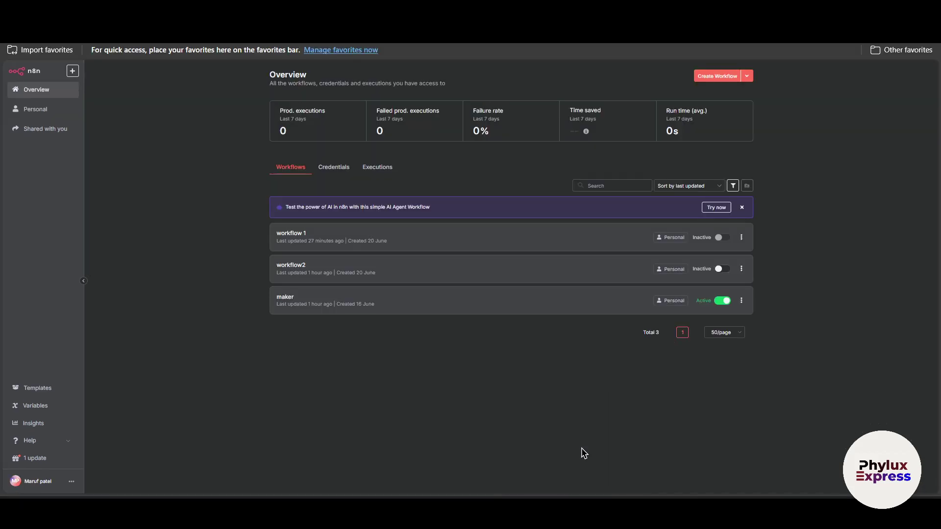
click(760, 488)
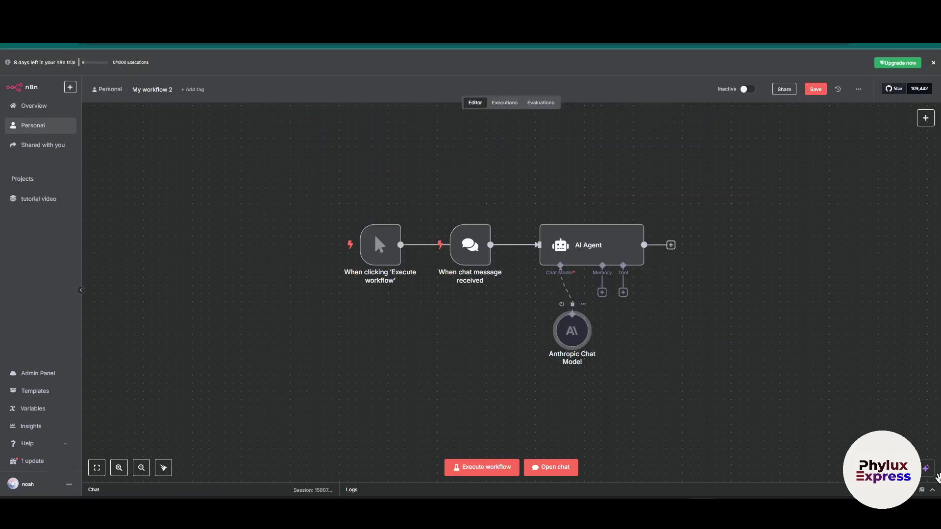
Browse the Claude models available in the Anthropic Chat Model node, and close the node without picking another one.
double_click(572, 332)
click(449, 141)
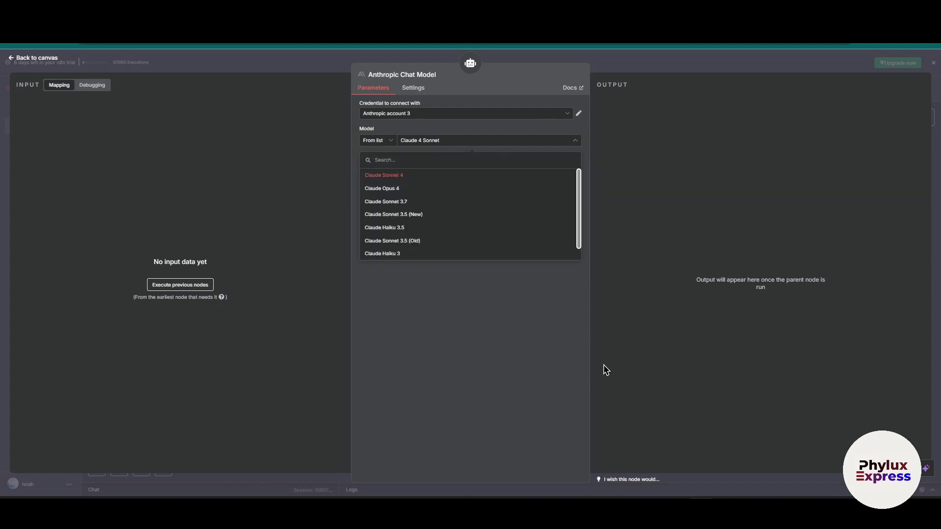
scroll(466, 228, down, 1)
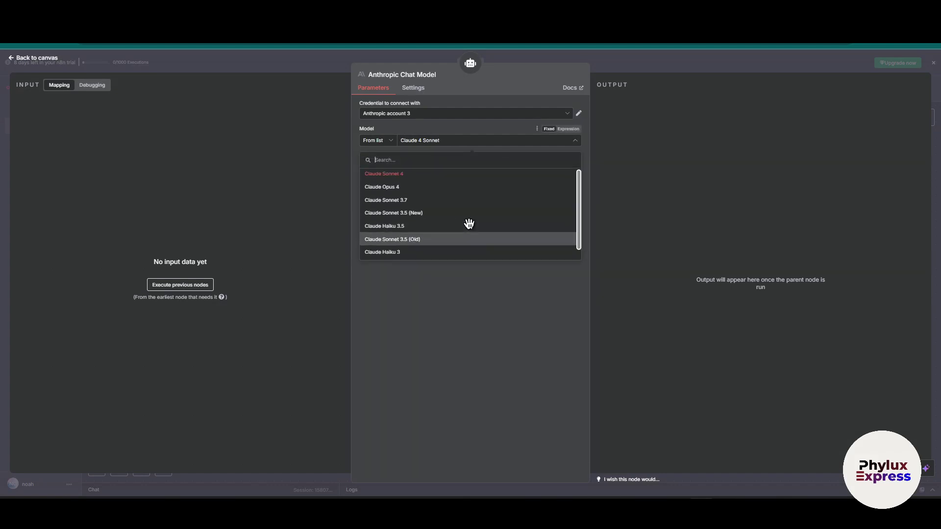
click(729, 71)
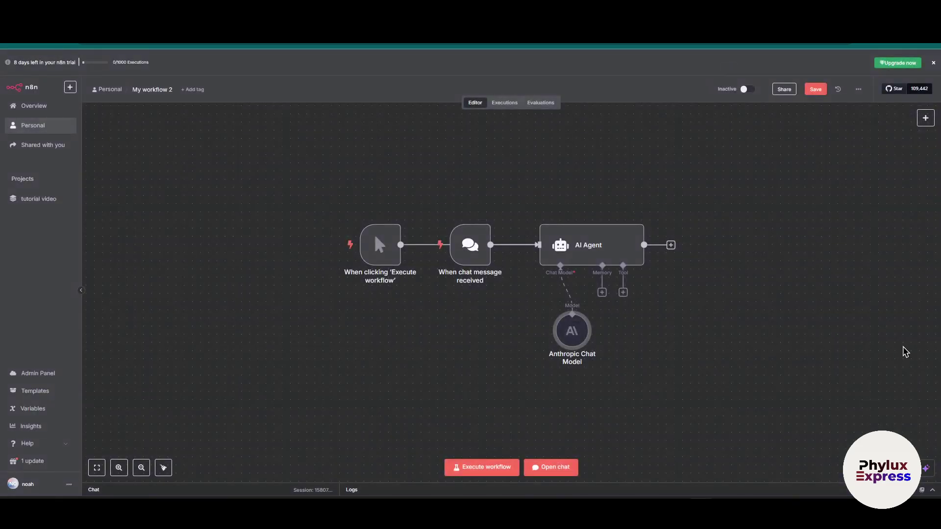